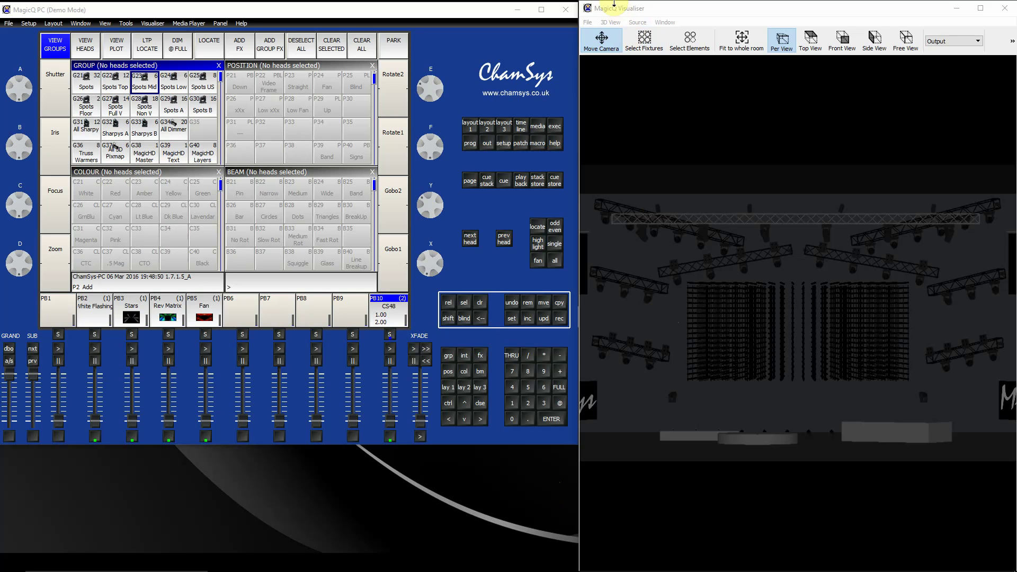
Step: Show the visualiser's Plot View and combined 3D/Plot View, and return it to the 3D View
{"action": "left_click", "coordinate": [660, 22]}
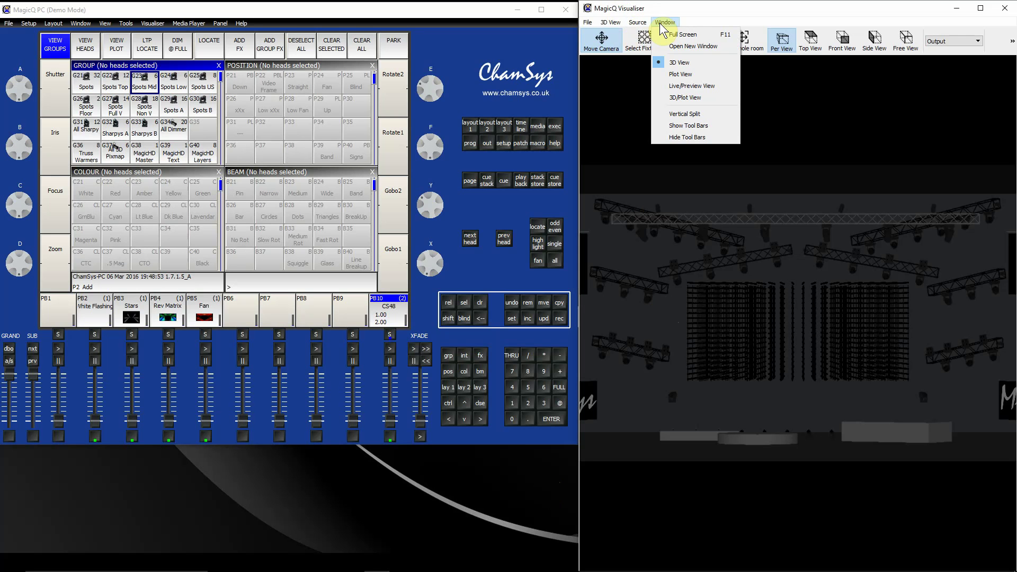
{"action": "left_click", "coordinate": [679, 74]}
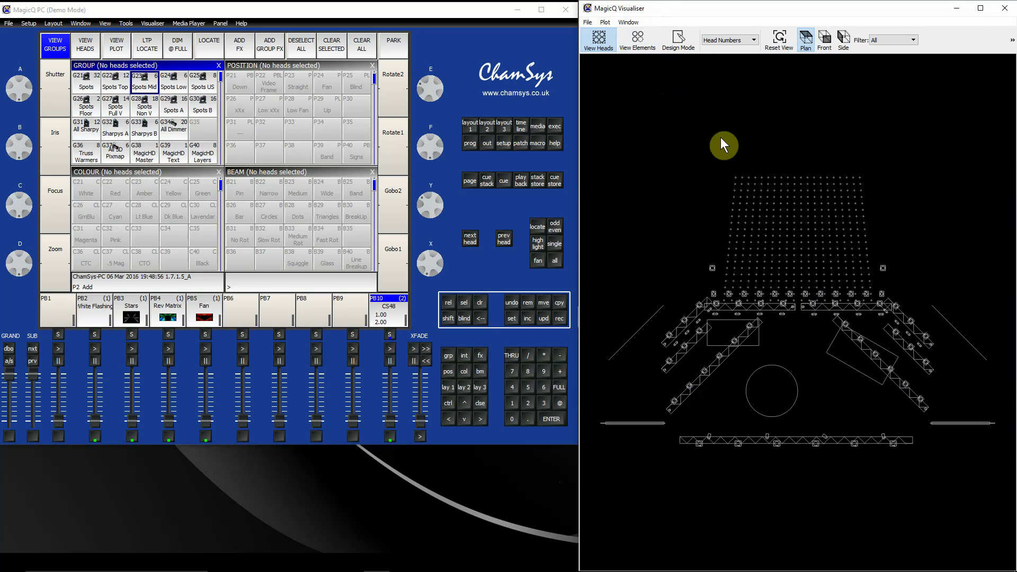
{"action": "left_click", "coordinate": [628, 23]}
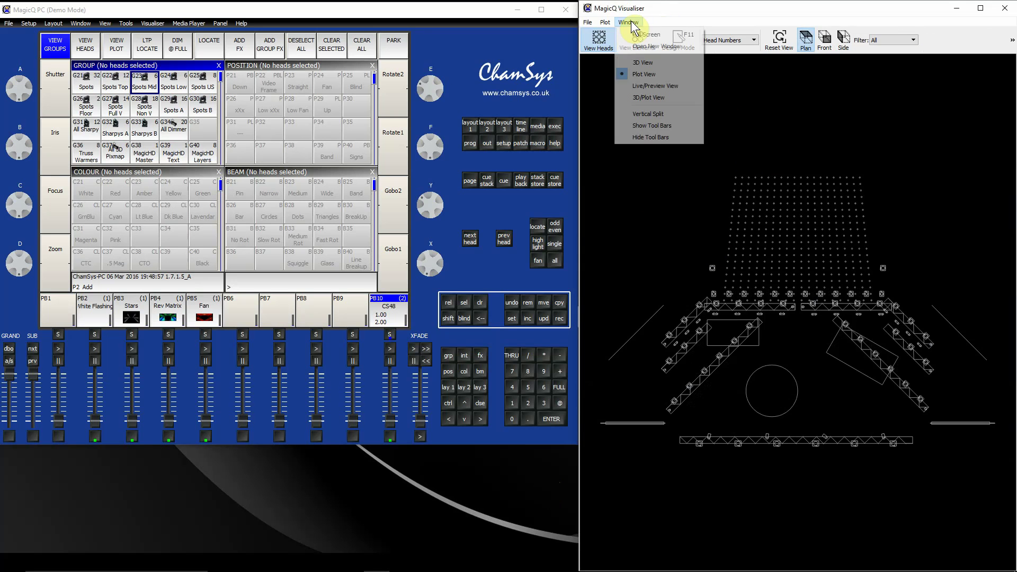
{"action": "left_click", "coordinate": [667, 97]}
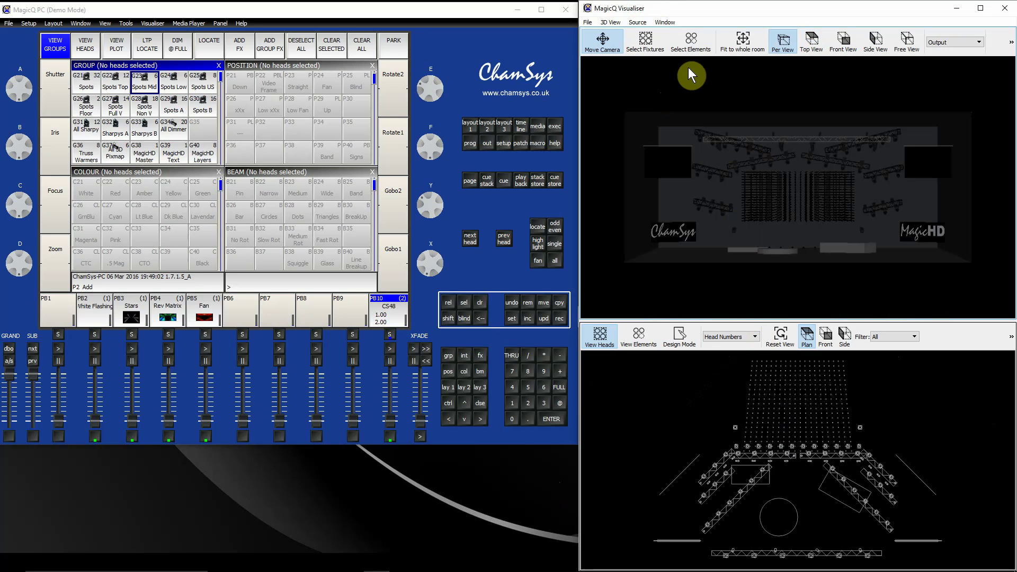
{"action": "left_click", "coordinate": [665, 24]}
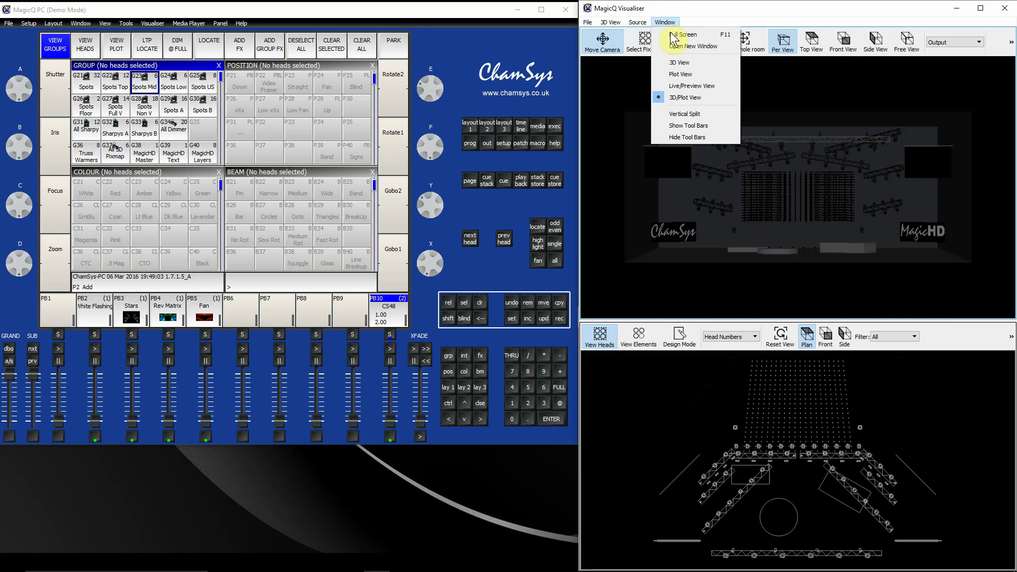
{"action": "left_click", "coordinate": [683, 64]}
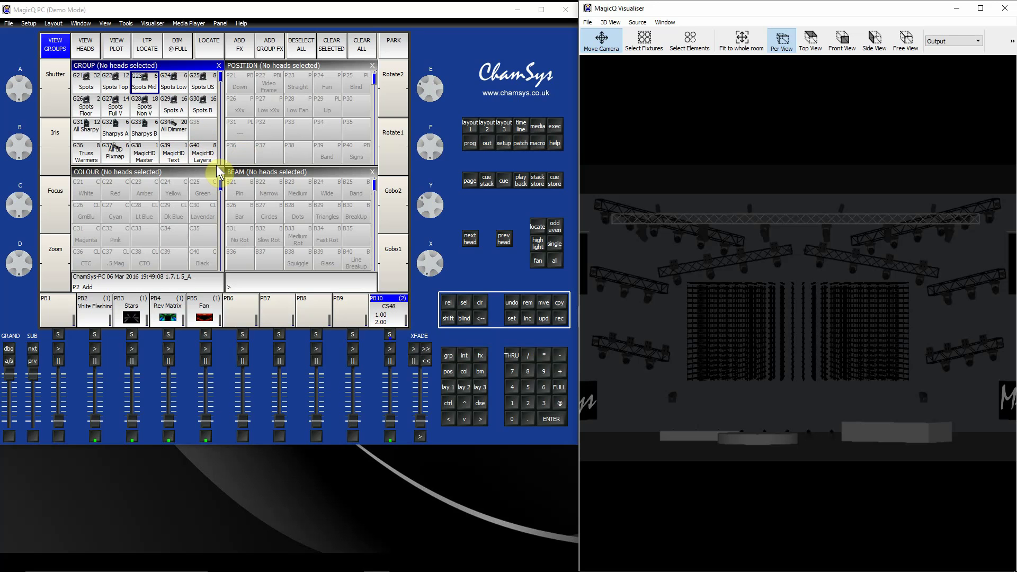
Step: Switch to the MagicQ PC console window and open its Plot window
{"action": "left_click", "coordinate": [144, 63]}
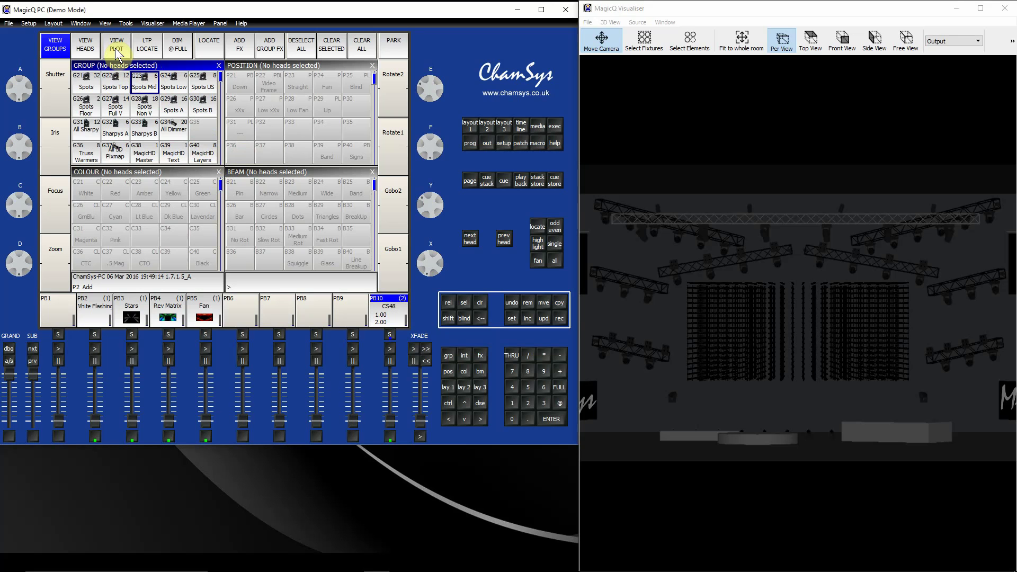
{"action": "left_click", "coordinate": [84, 24]}
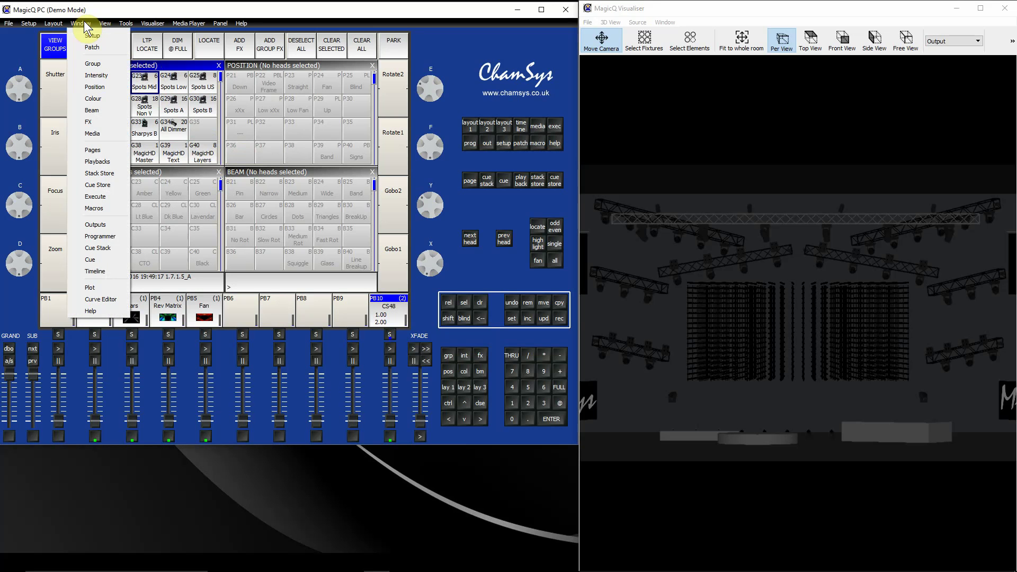
{"action": "left_click", "coordinate": [93, 287]}
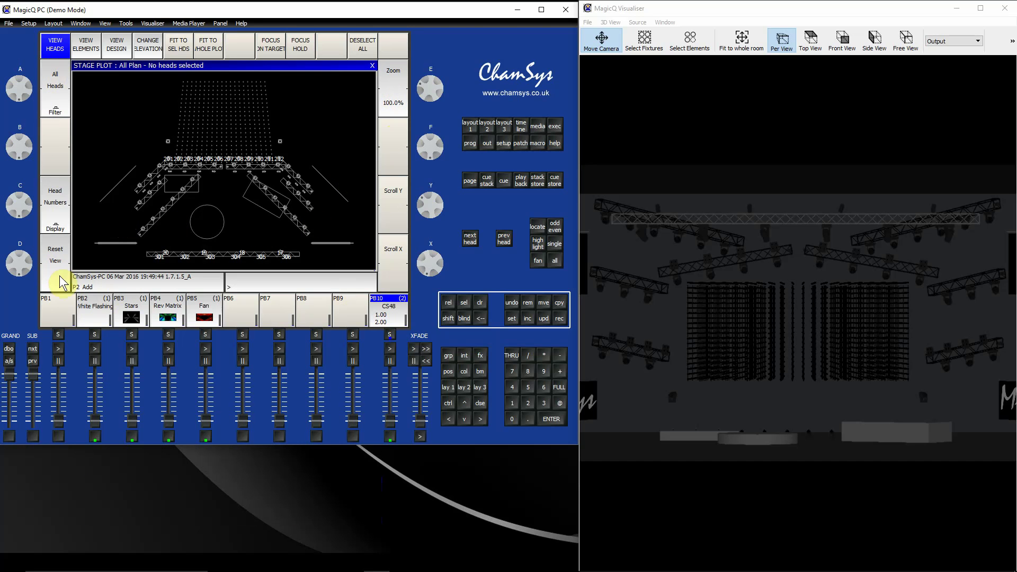
Step: Zoom the stage plot to 156.7%, scroll it towards the front truss, and reset the view
{"action": "left_click_drag", "start_coordinate": [428, 90], "coordinate": [455, 149]}
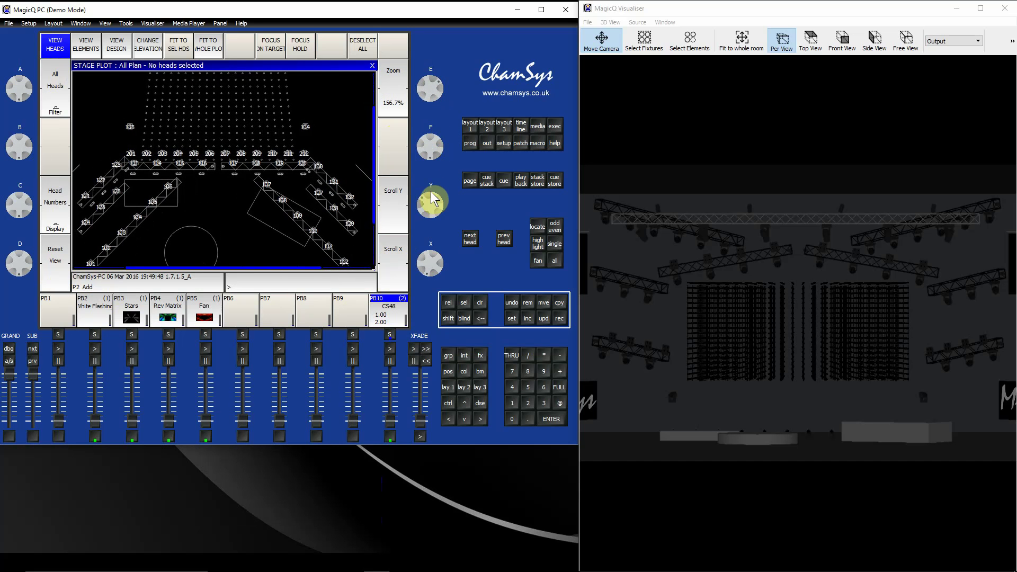
{"action": "left_click_drag", "start_coordinate": [432, 204], "coordinate": [430, 273]}
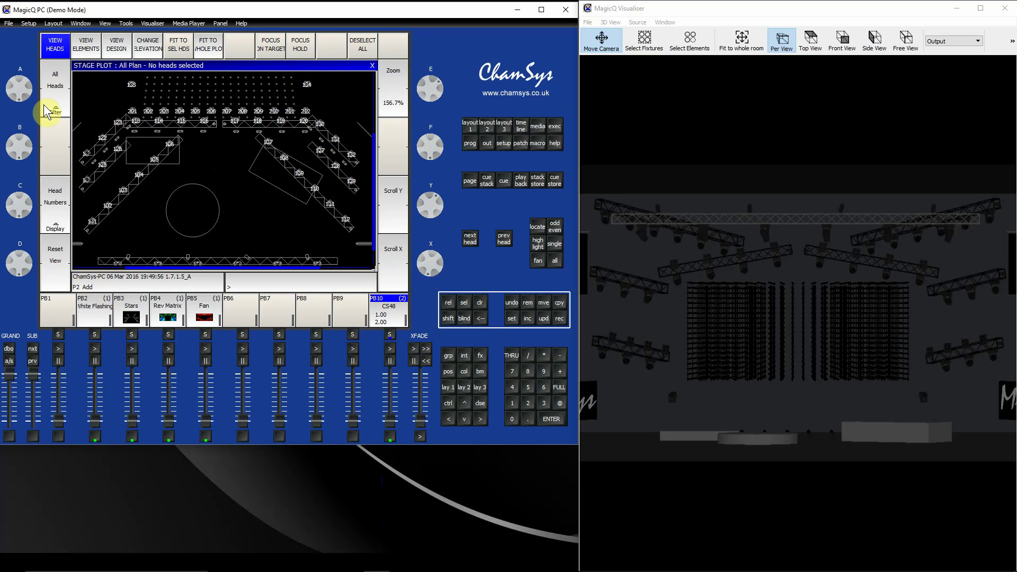
{"action": "left_click", "coordinate": [62, 272]}
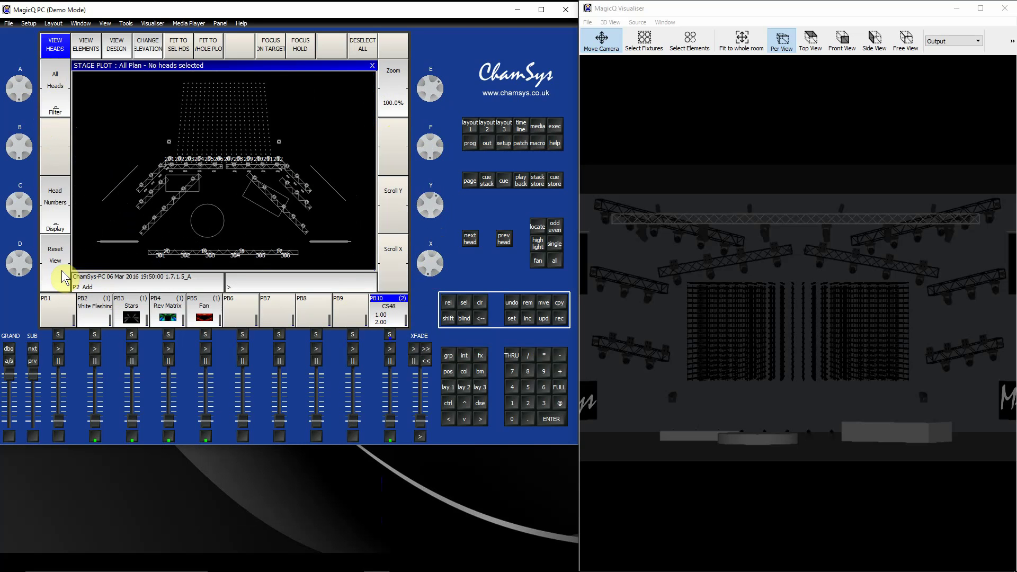
Step: Filter the stage plot by group, browse the groups to group 36 Truss Warmers, and reset the plot to all heads
{"action": "left_click", "coordinate": [50, 96]}
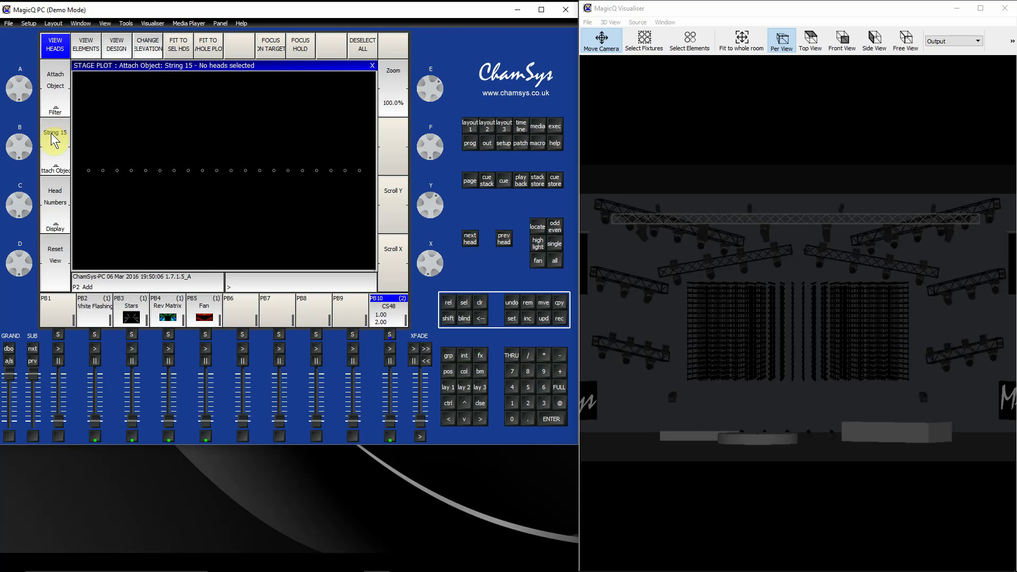
{"action": "left_click", "coordinate": [49, 116]}
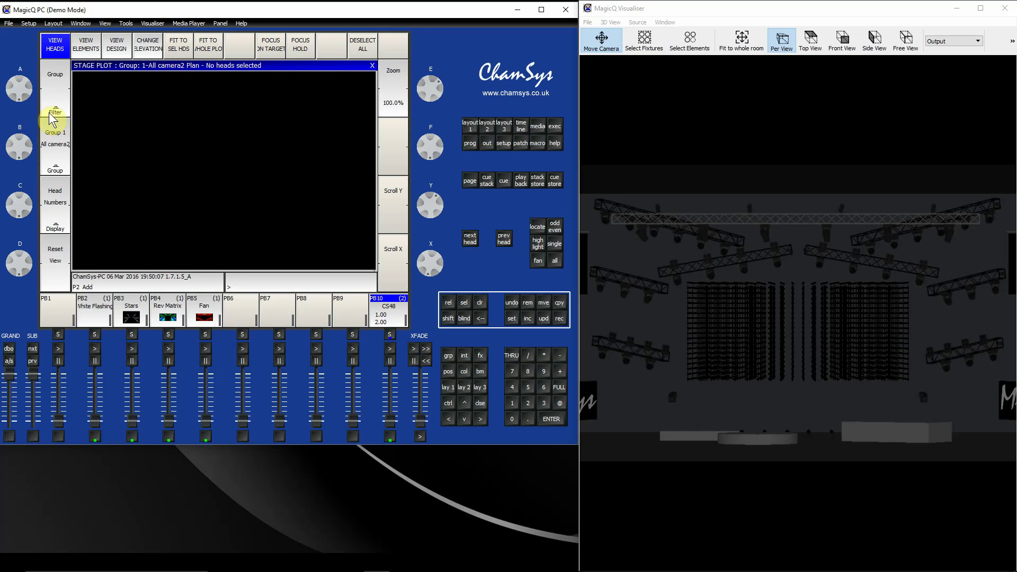
{"action": "left_click", "coordinate": [51, 155]}
{"action": "left_click", "coordinate": [52, 155]}
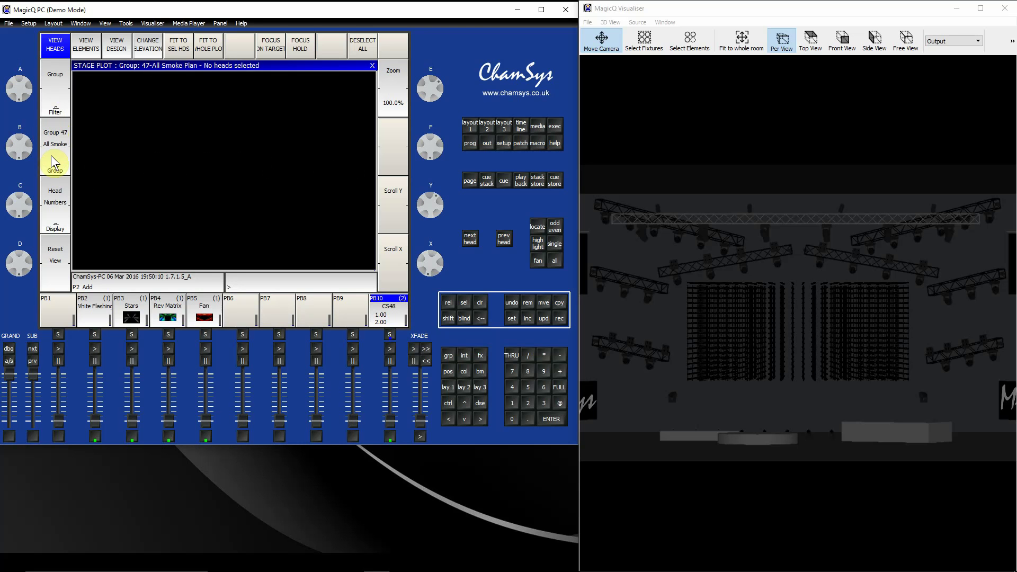
{"action": "left_click", "coordinate": [52, 135]}
{"action": "left_click", "coordinate": [56, 155]}
{"action": "left_click", "coordinate": [56, 155]}
{"action": "left_click", "coordinate": [51, 153]}
{"action": "left_click", "coordinate": [51, 152]}
{"action": "left_click", "coordinate": [51, 153]}
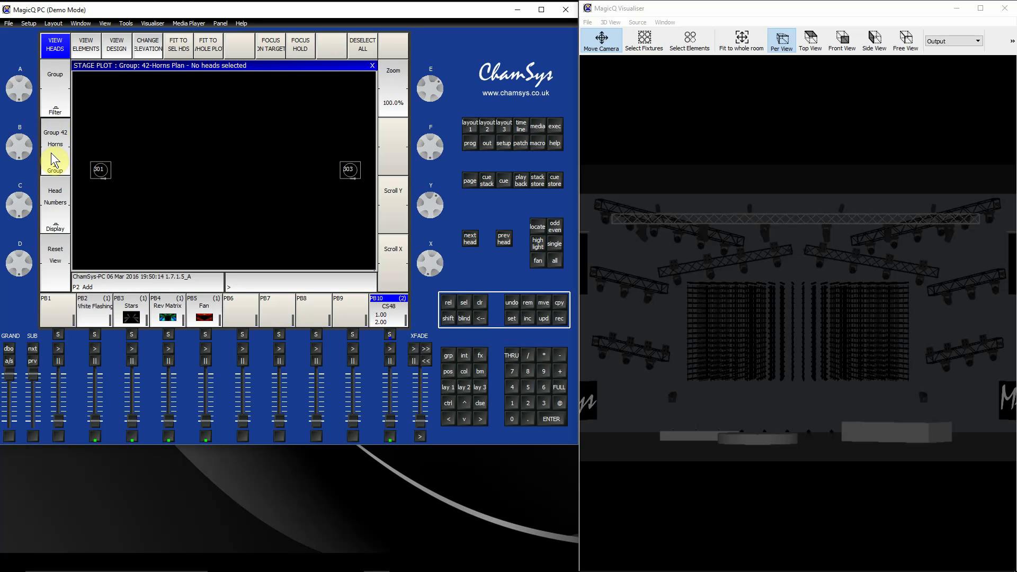
{"action": "left_click", "coordinate": [51, 153]}
{"action": "left_click", "coordinate": [51, 153]}
{"action": "left_click", "coordinate": [51, 153]}
{"action": "left_click", "coordinate": [51, 153]}
{"action": "left_click", "coordinate": [52, 152]}
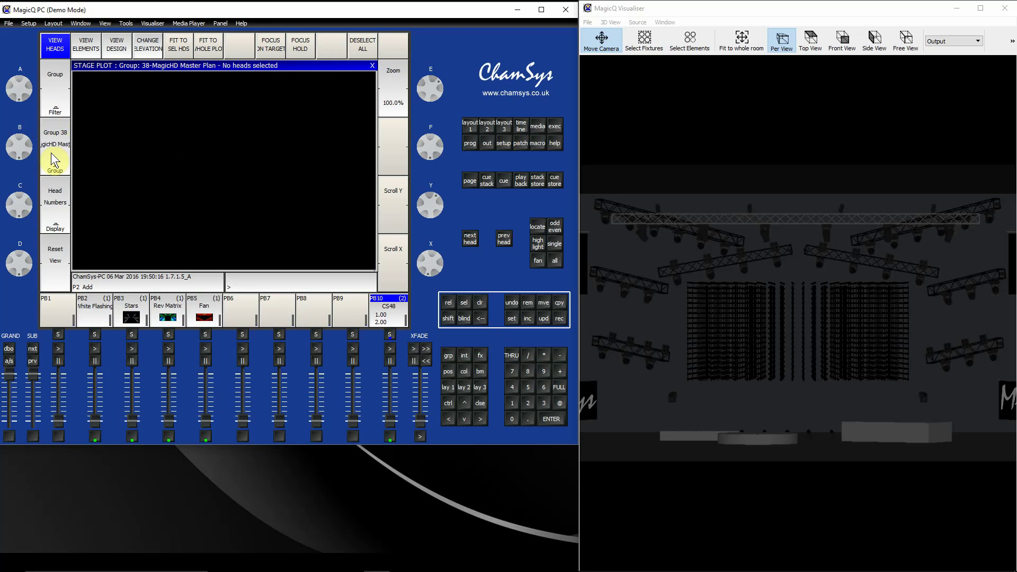
{"action": "left_click", "coordinate": [52, 152]}
{"action": "left_click", "coordinate": [51, 152]}
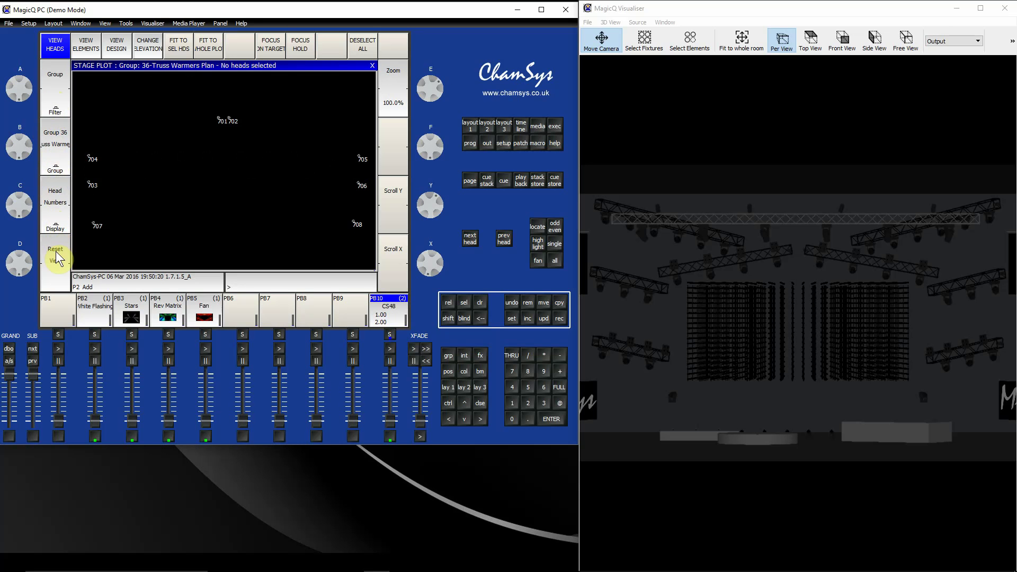
{"action": "left_click", "coordinate": [55, 273]}
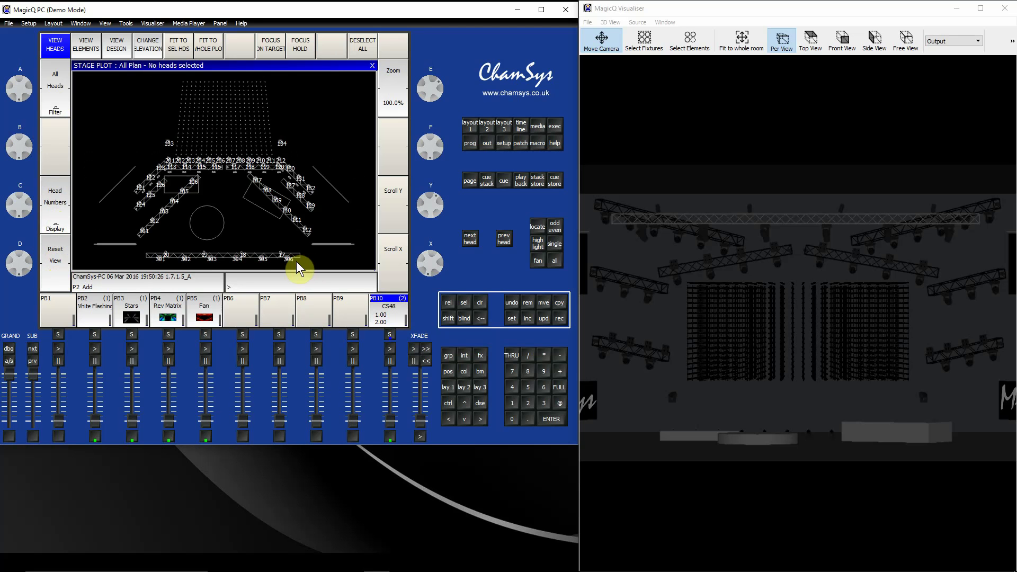
Step: Select and locate Mac2000W heads 301 to 306 on the front truss, and focus them on the unrotated rectangular riser using Focus On Target
{"action": "left_click_drag", "start_coordinate": [298, 265], "coordinate": [148, 264]}
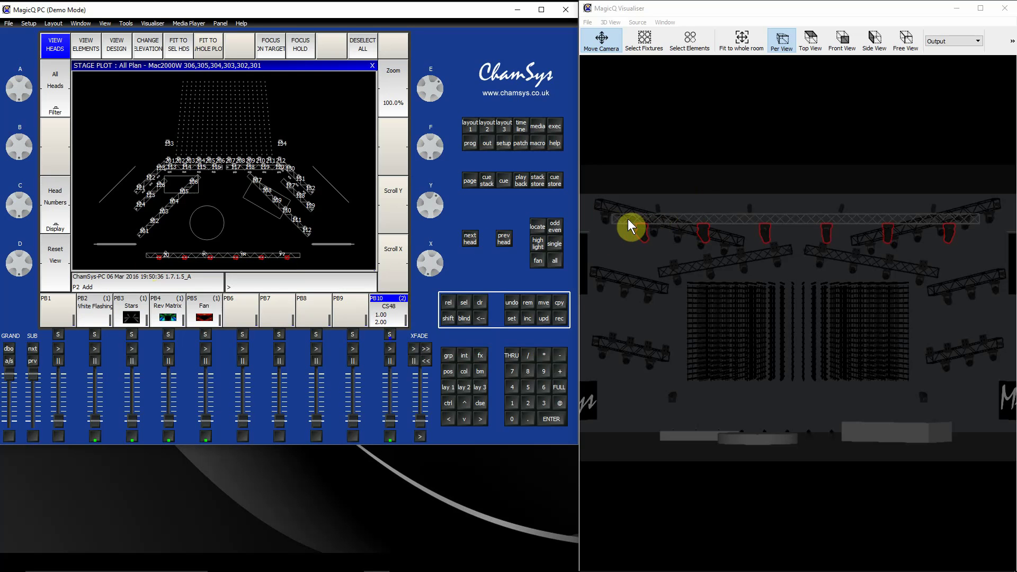
{"action": "left_click", "coordinate": [538, 228]}
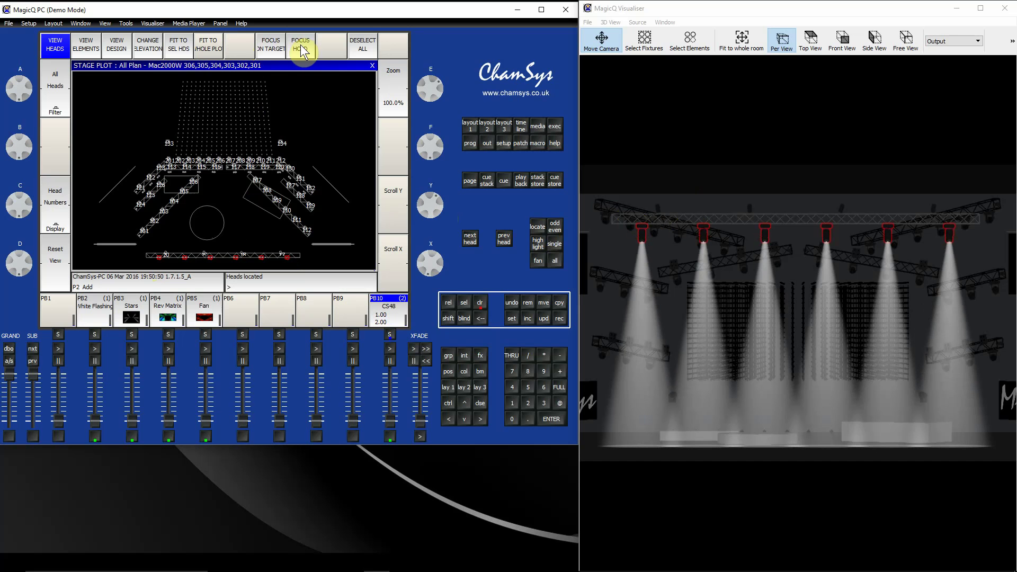
{"action": "left_click", "coordinate": [273, 49]}
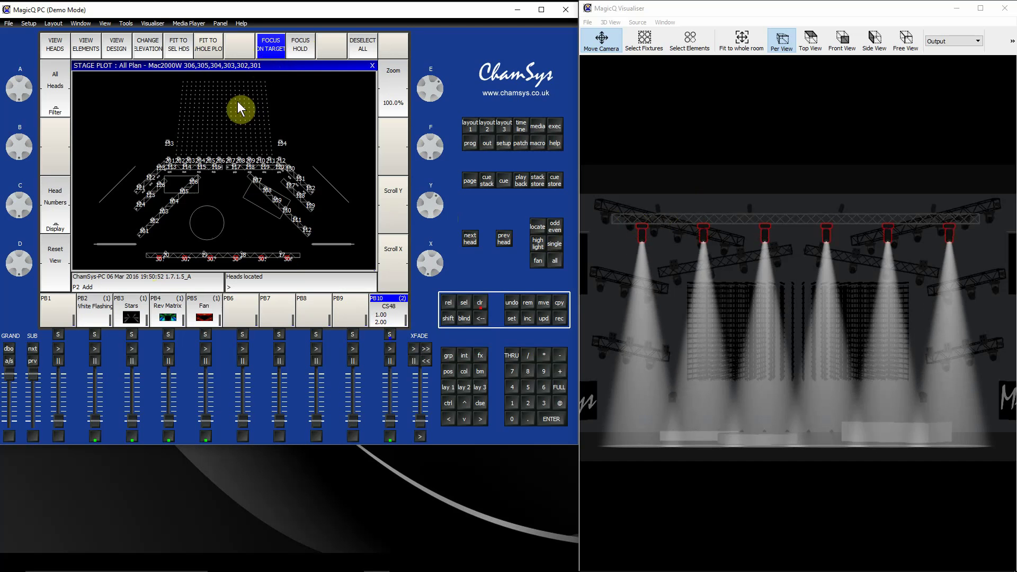
{"action": "left_click", "coordinate": [175, 189]}
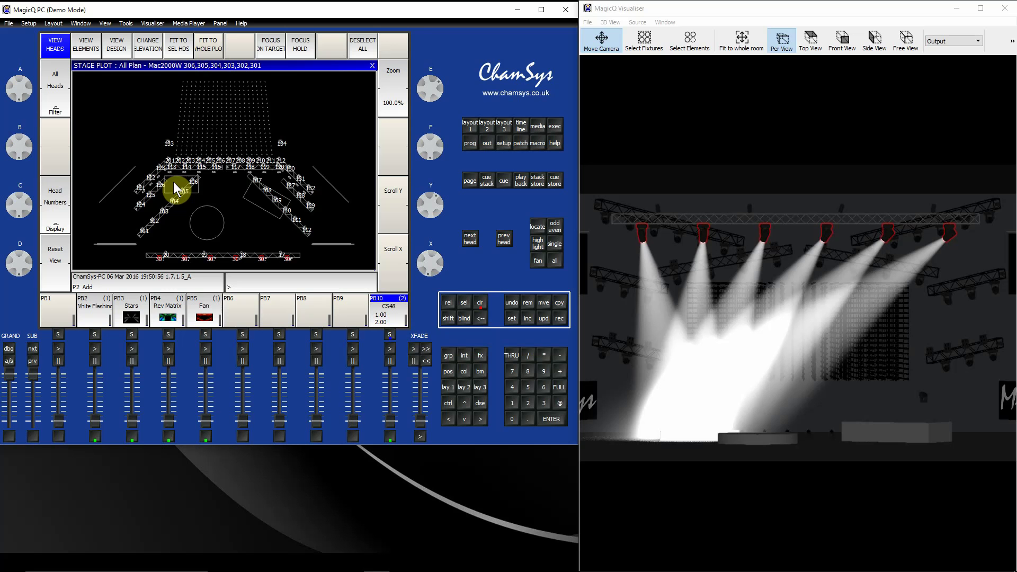
Step: Aim the selected heads at the angled riser with Focus Hold and record the look as cue 1.00 on playback PB8
{"action": "left_click", "coordinate": [294, 51]}
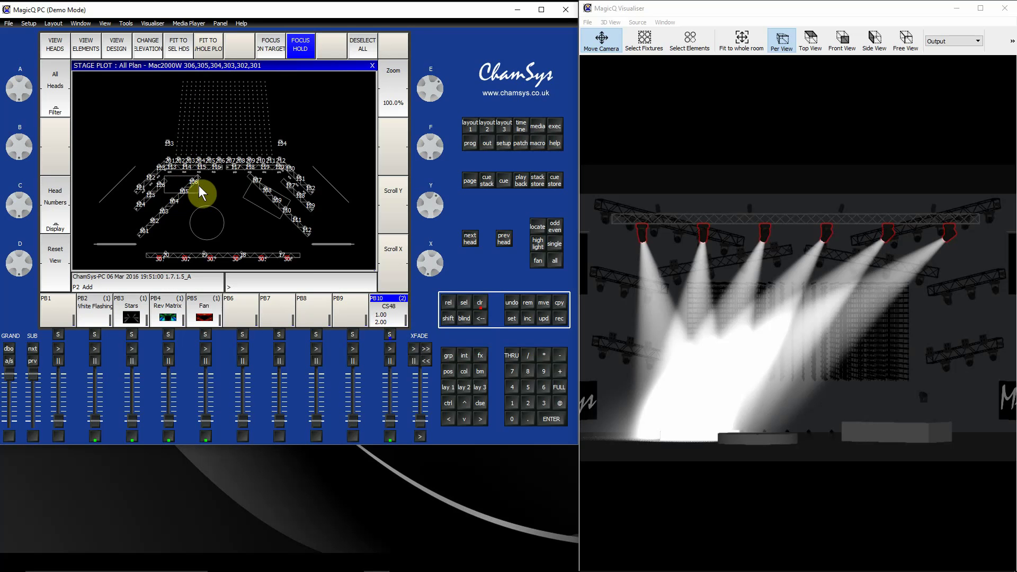
{"action": "left_click_drag", "start_coordinate": [199, 186], "coordinate": [269, 198]}
{"action": "left_click", "coordinate": [509, 293]}
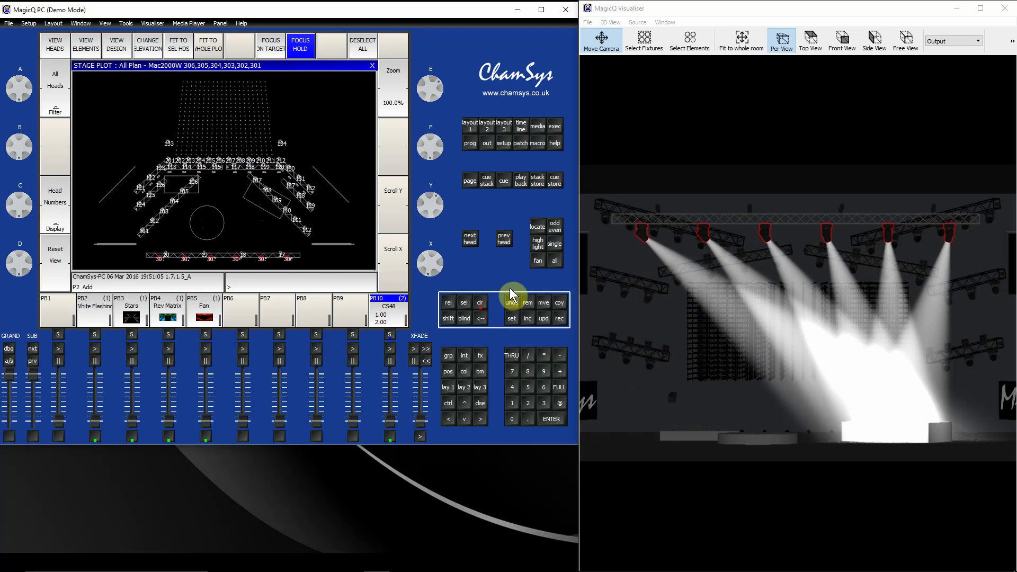
{"action": "left_click", "coordinate": [559, 319]}
{"action": "left_click", "coordinate": [316, 320]}
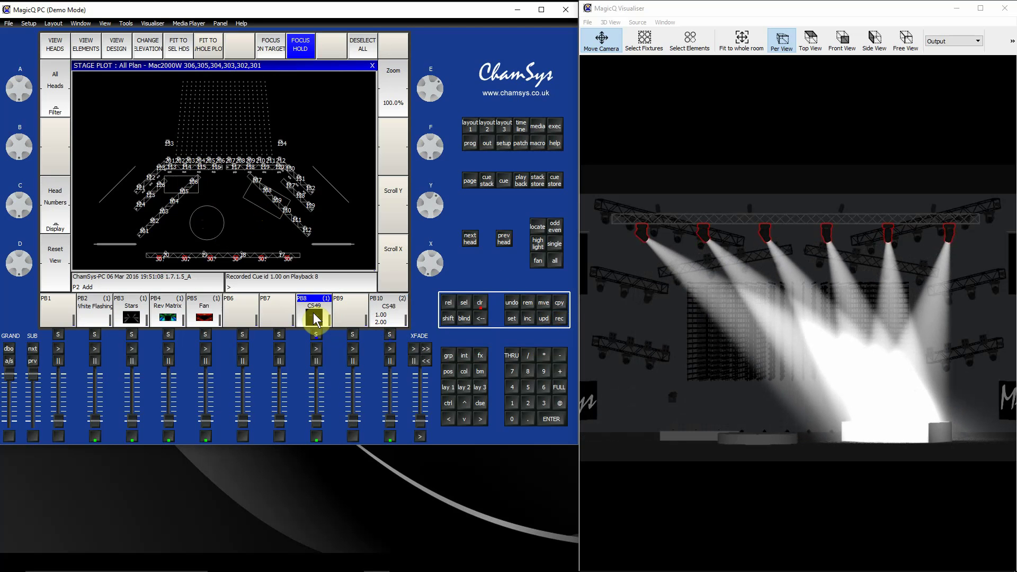
Step: Refocus the selected heads on the unrotated rectangular riser and record the look as cue 2.00 on playback PB8
{"action": "left_click", "coordinate": [177, 194]}
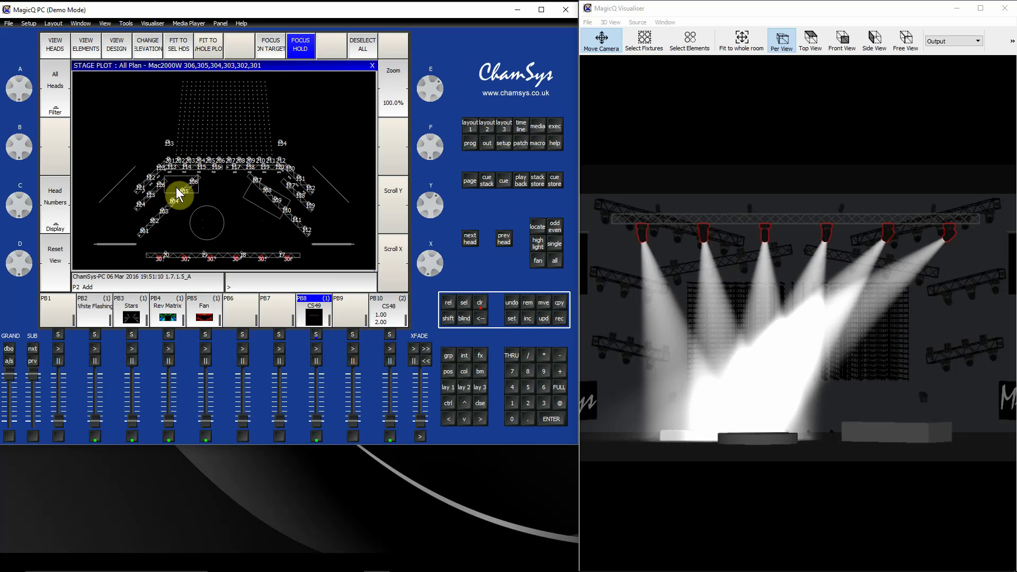
{"action": "left_click", "coordinate": [558, 318]}
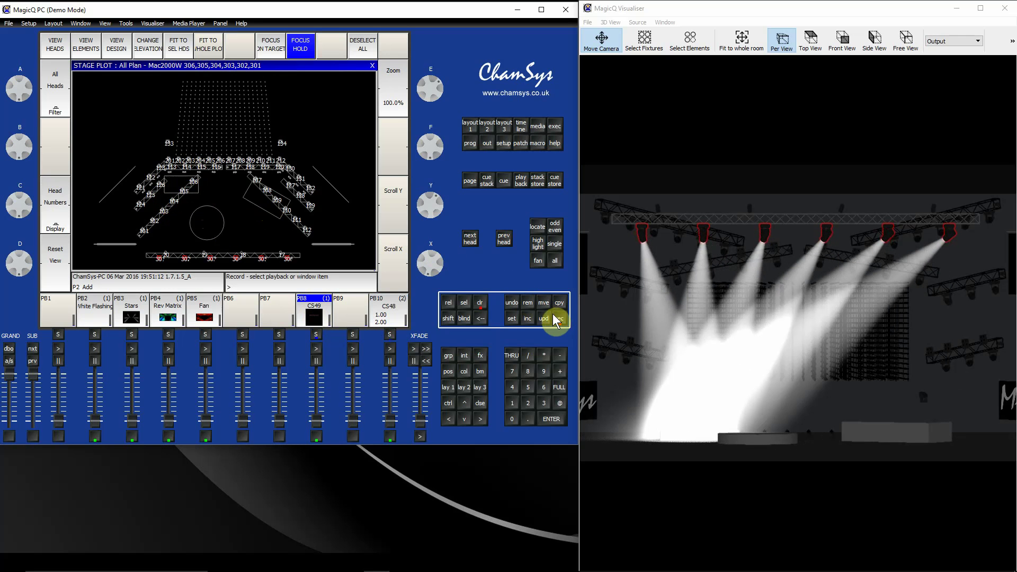
{"action": "left_click", "coordinate": [311, 318]}
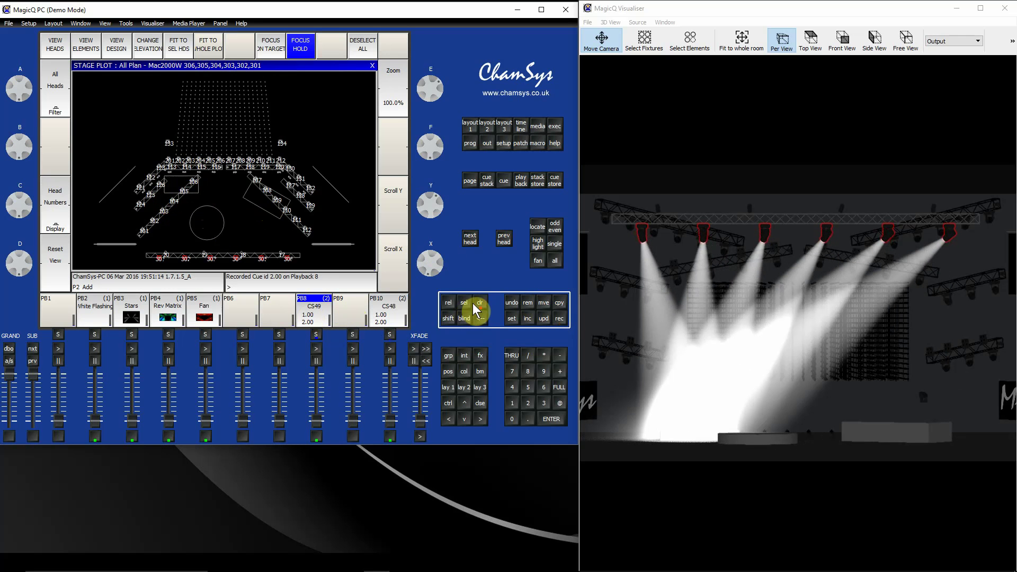
Step: Clear the programmer and test playback PB8 by raising its level to about 88% and returning it to zero
{"action": "left_click", "coordinate": [480, 318]}
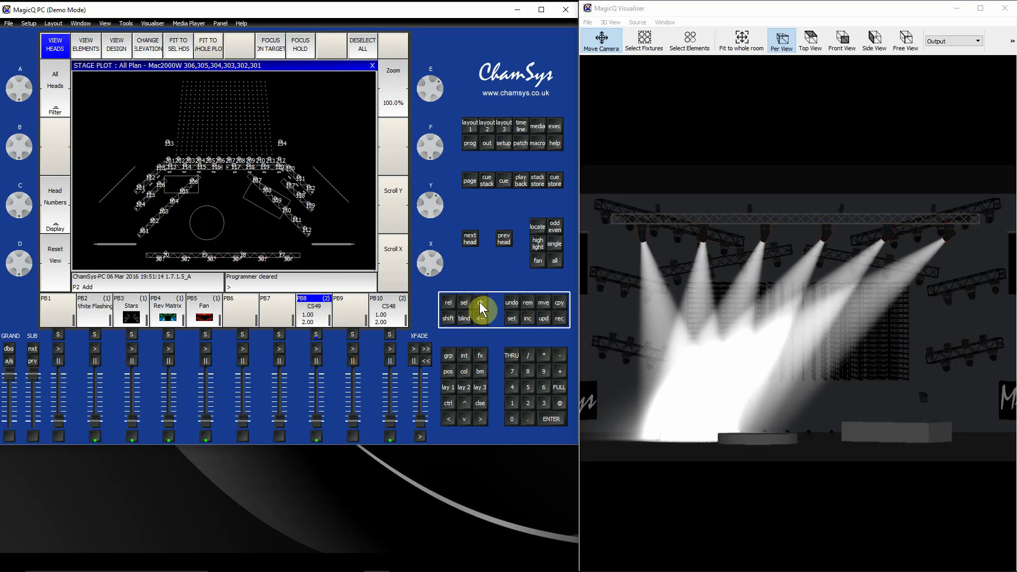
{"action": "left_click", "coordinate": [317, 421]}
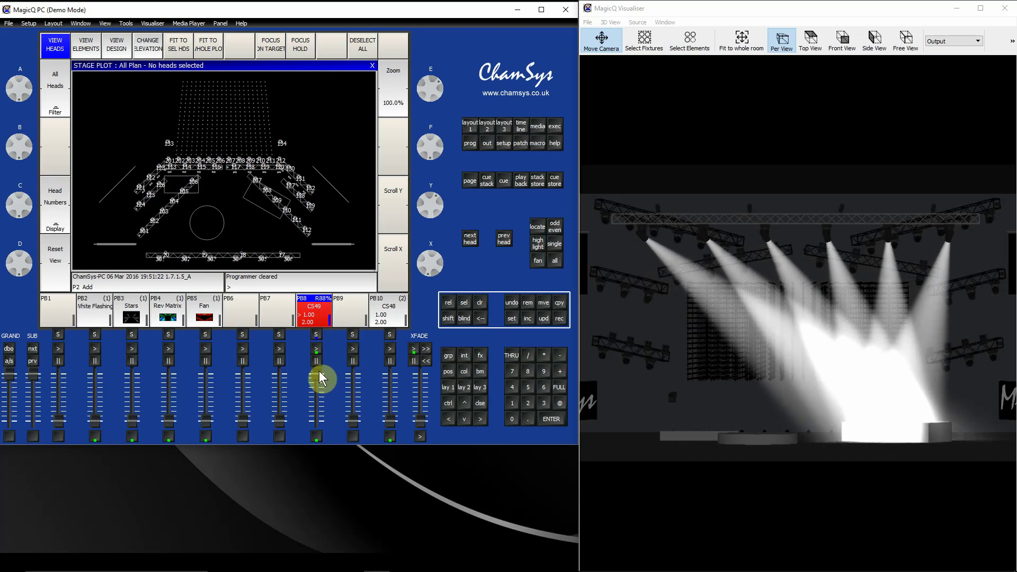
{"action": "left_click_drag", "start_coordinate": [319, 371], "coordinate": [320, 426]}
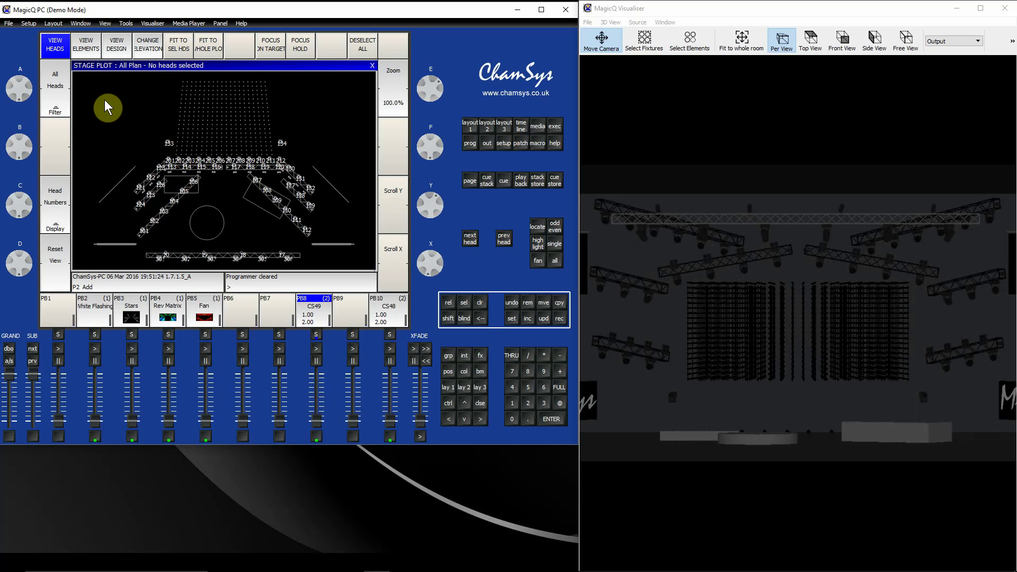
Step: Move the front truss a short distance to the right in the plan elevation using View Design
{"action": "left_click", "coordinate": [115, 47]}
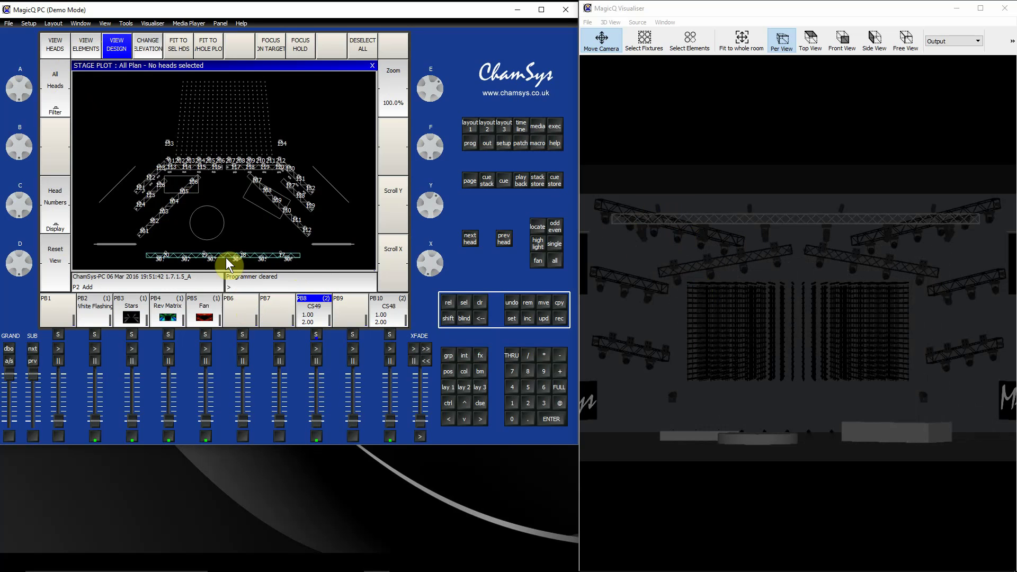
{"action": "mouse_move", "coordinate": [226, 263]}
{"action": "left_mouse_down"}
{"action": "mouse_move", "coordinate": [227, 212]}
{"action": "mouse_move", "coordinate": [225, 252]}
{"action": "mouse_move", "coordinate": [263, 263]}
{"action": "mouse_move", "coordinate": [244, 262]}
{"action": "left_mouse_up"}
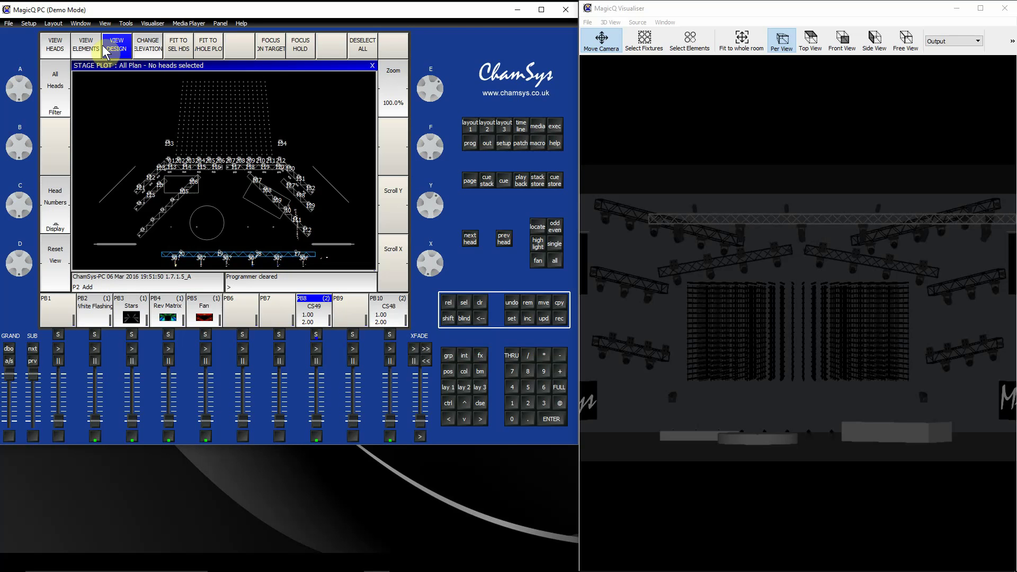
Step: Change the stage plot elevation to Front and move the front truss down and to the left, across the central LED matrix
{"action": "left_click", "coordinate": [142, 52]}
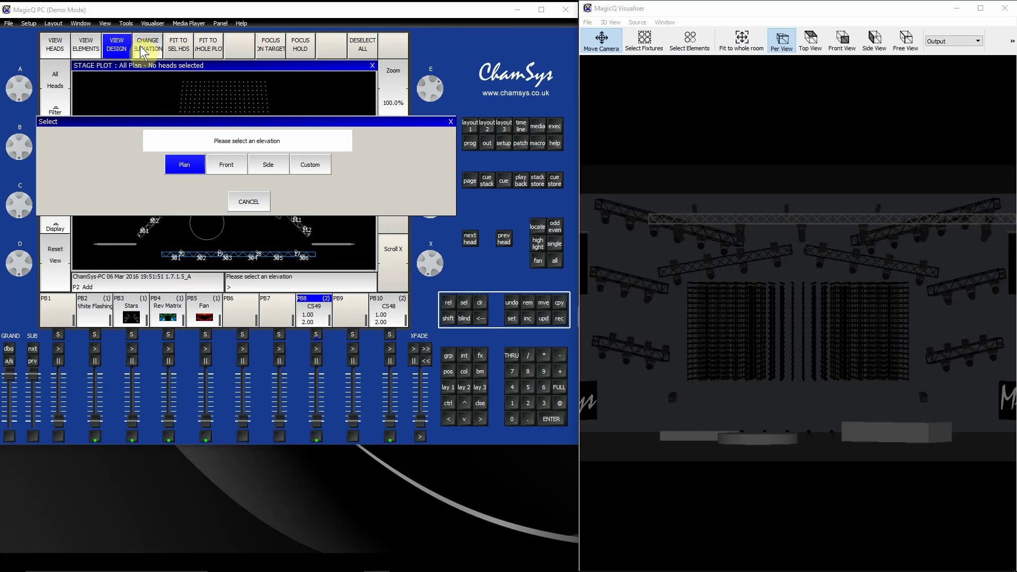
{"action": "left_click", "coordinate": [223, 168]}
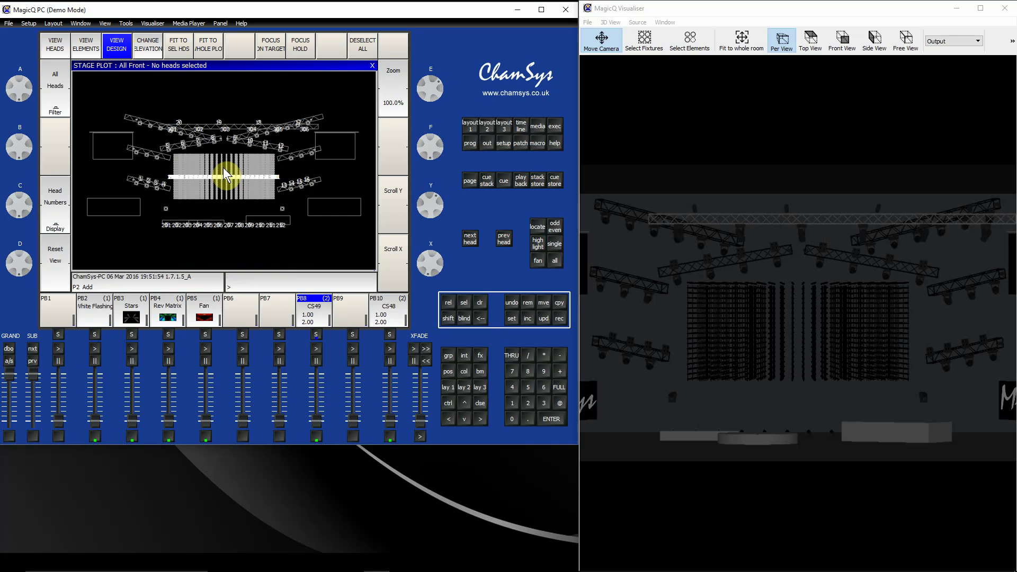
{"action": "left_click_drag", "start_coordinate": [237, 129], "coordinate": [215, 168]}
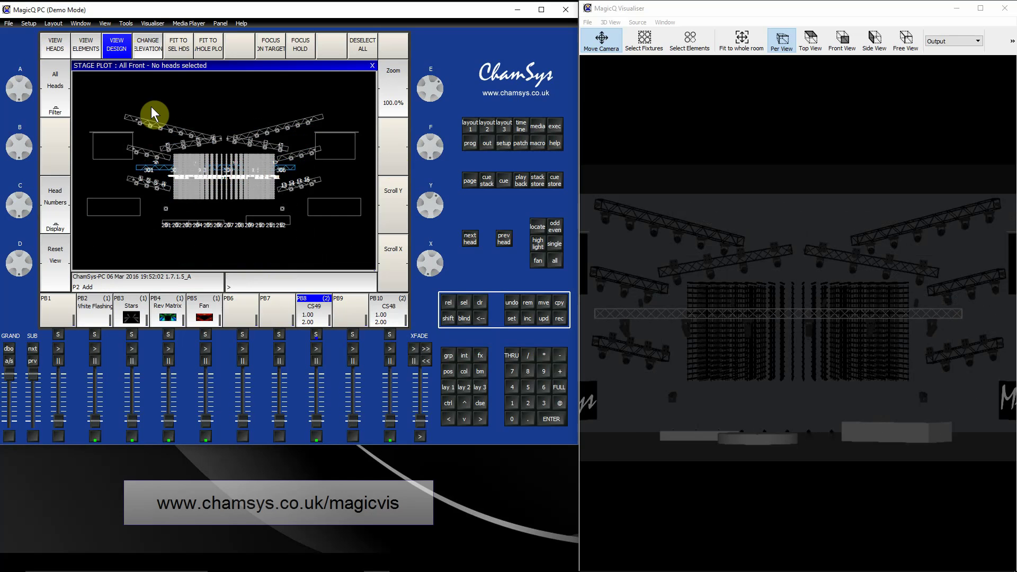